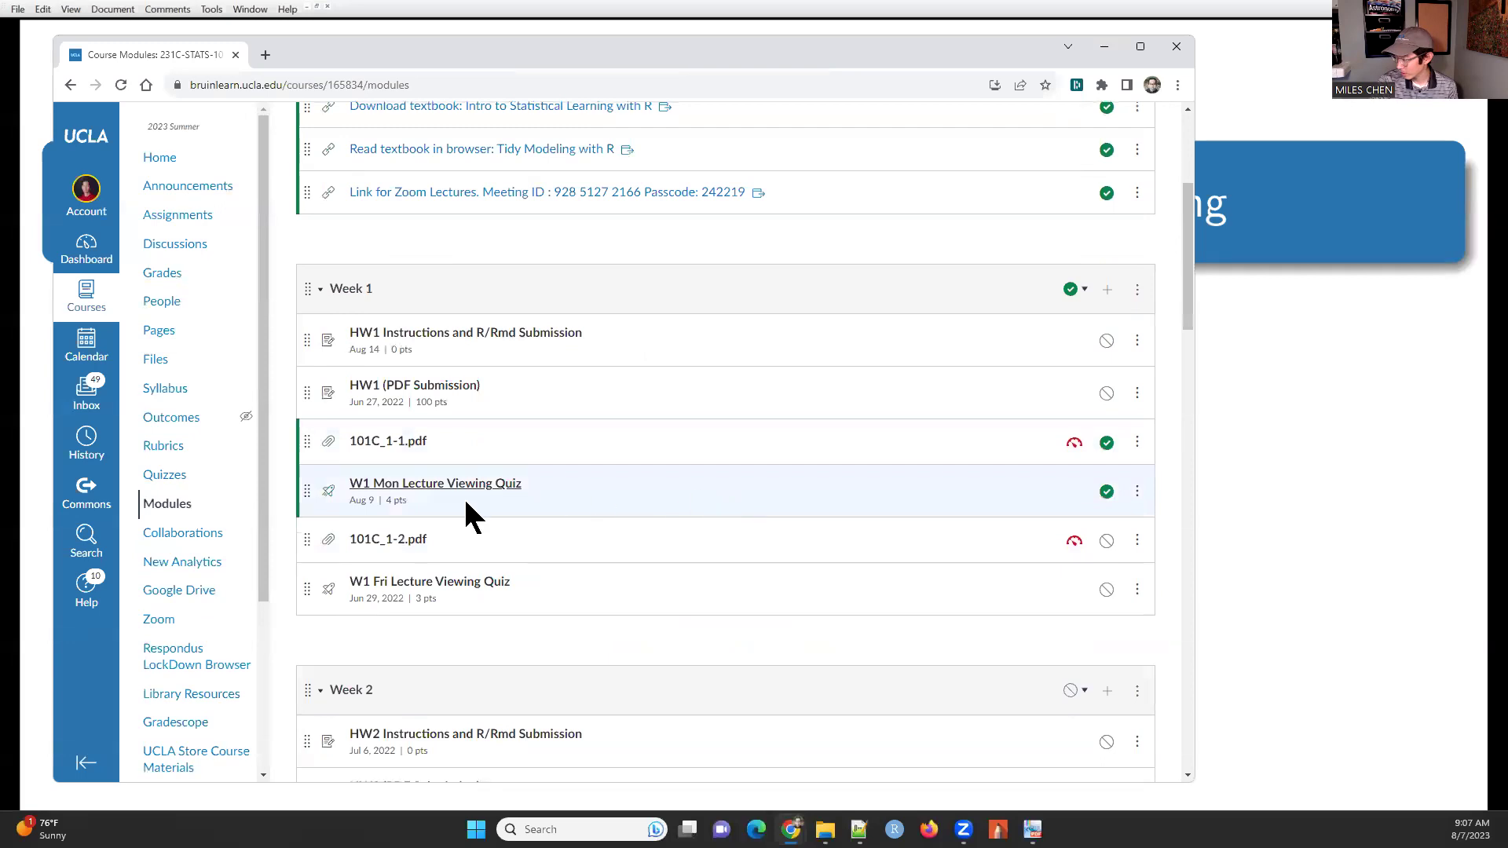
Open the W1 Mon Lecture Viewing Quiz from the Week 1 module and review its instructions and settings
scroll(572, 504, "up", 4)
scroll(472, 597, "down", 4)
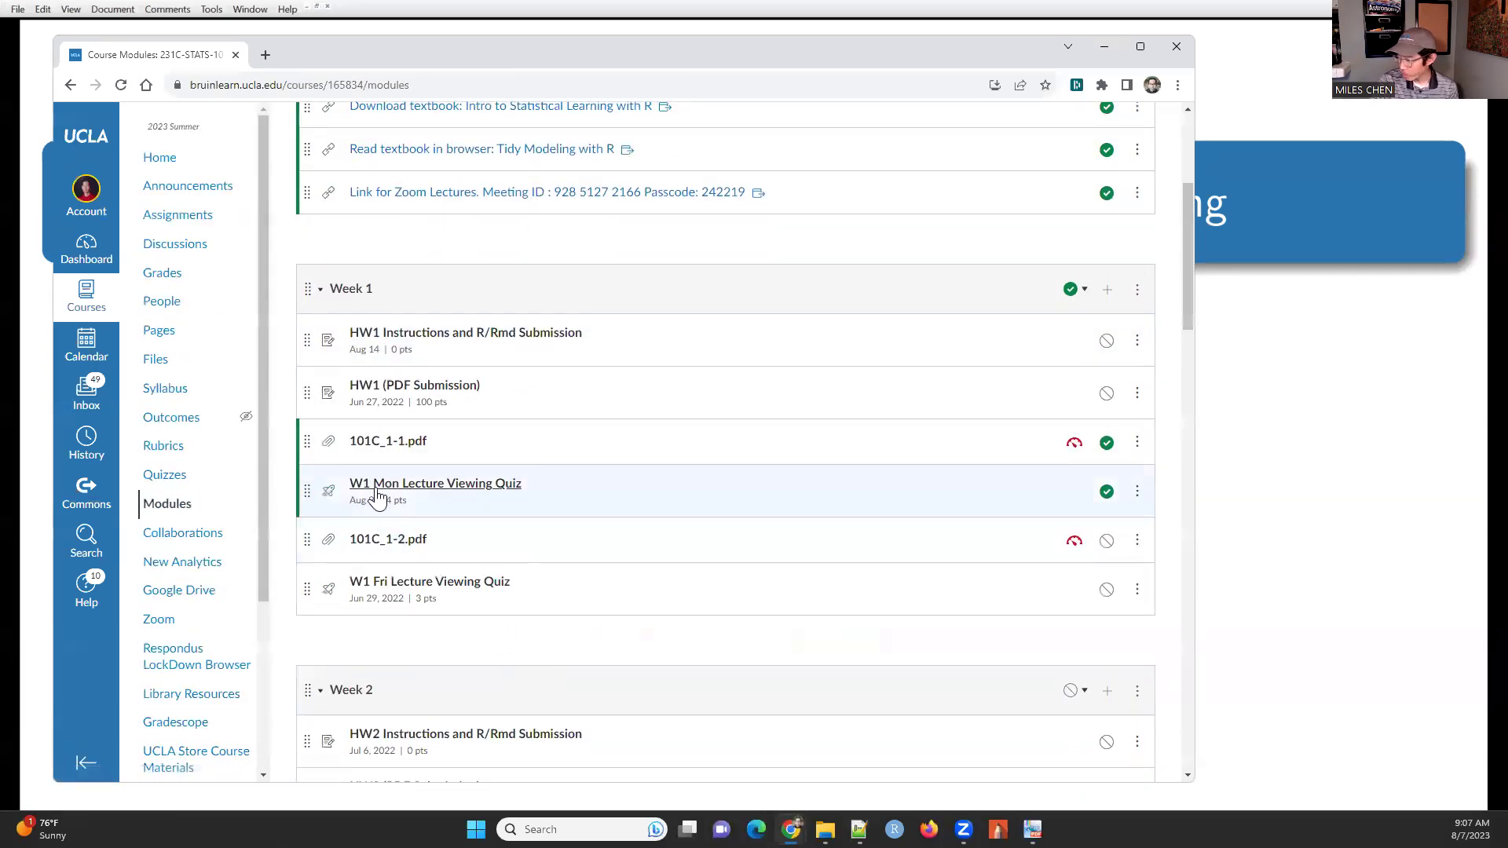
left_click(449, 486)
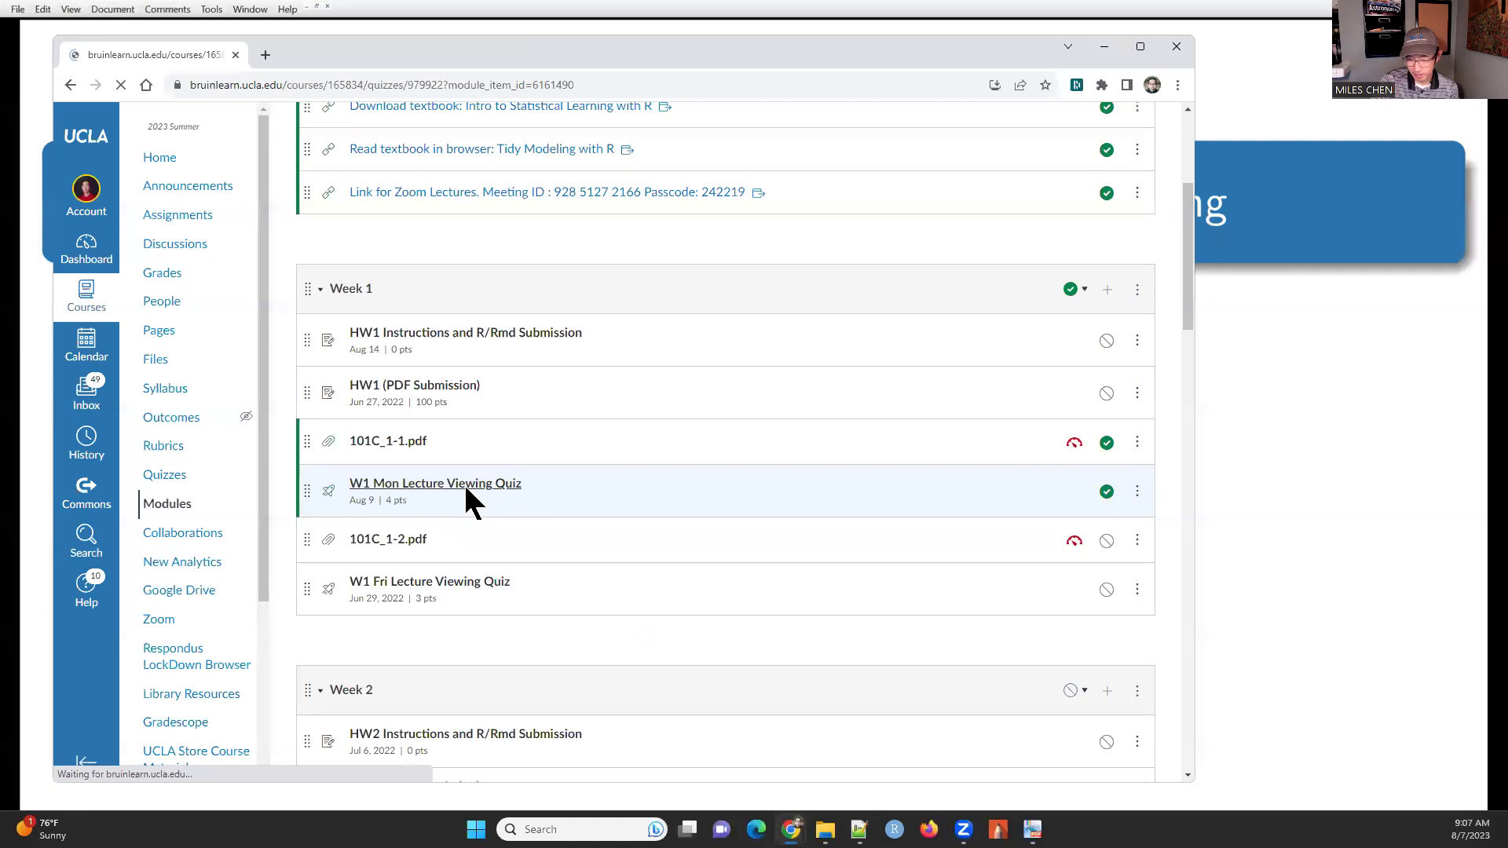
scroll(767, 550, "down", 2)
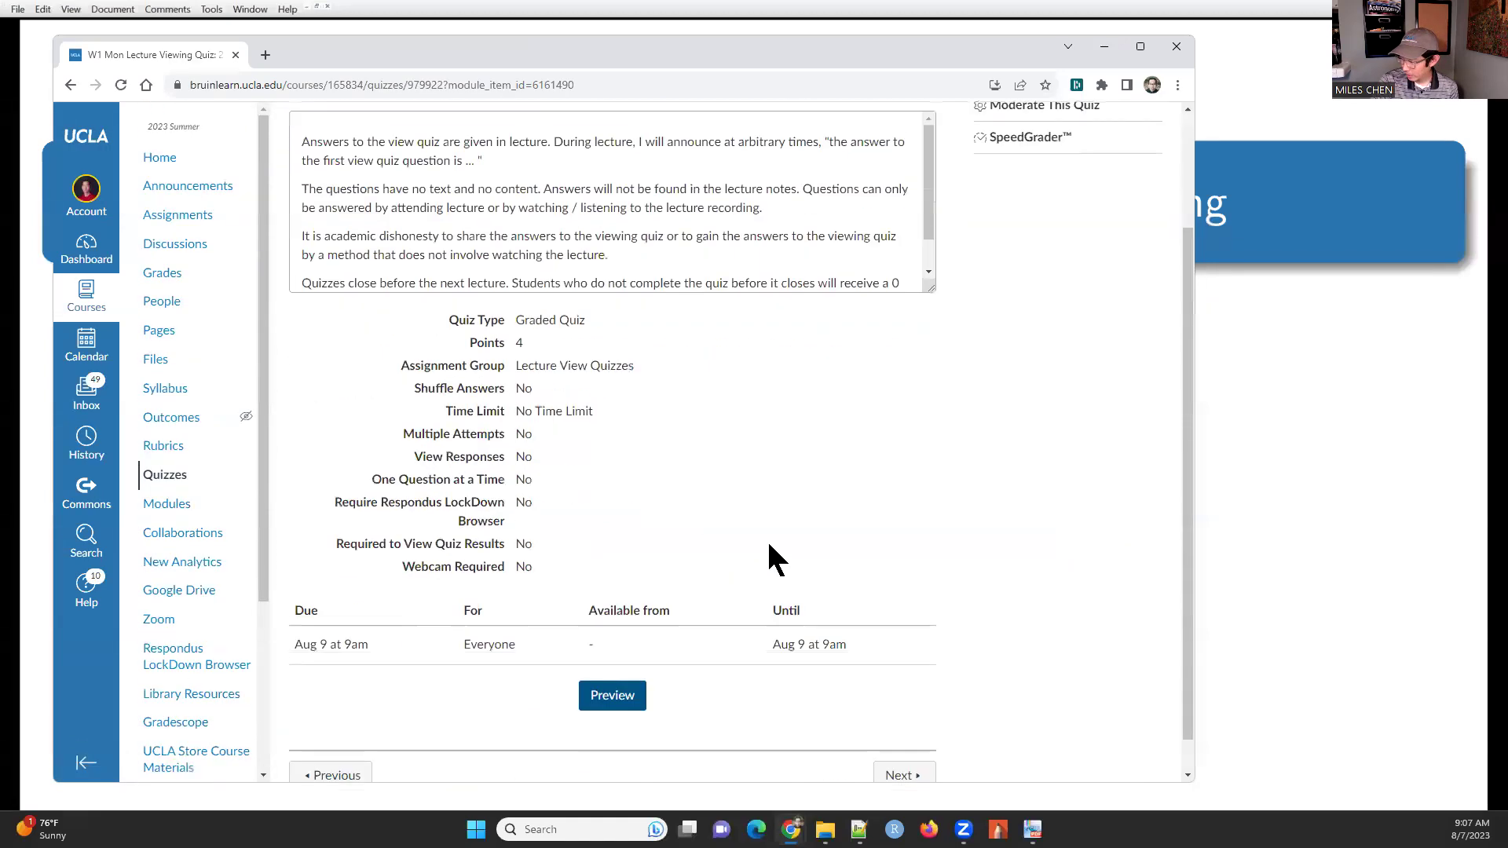
scroll(746, 546, "up", 2)
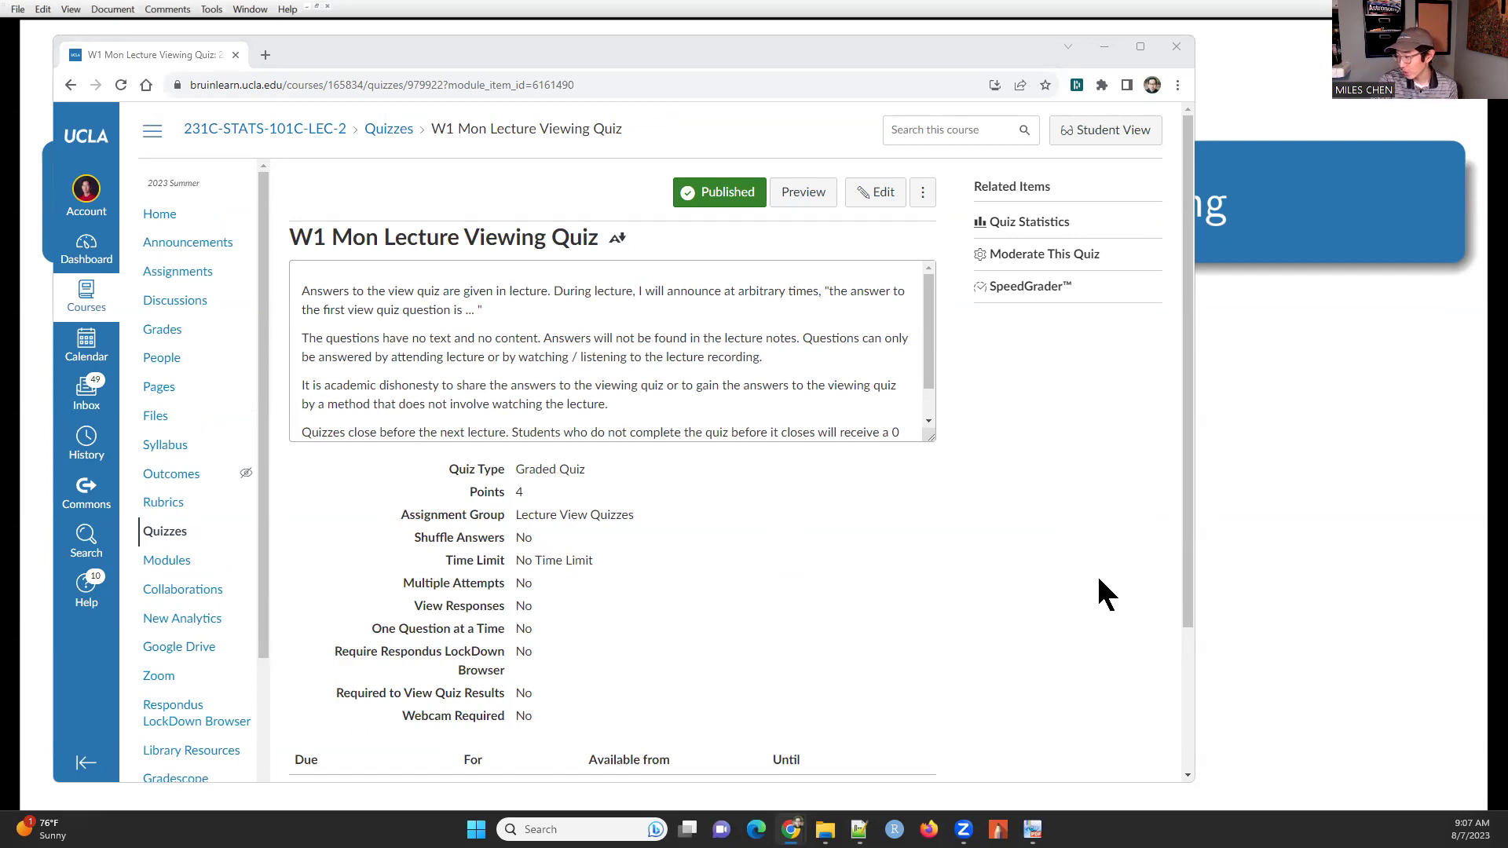
scroll(1099, 596, "down", 1)
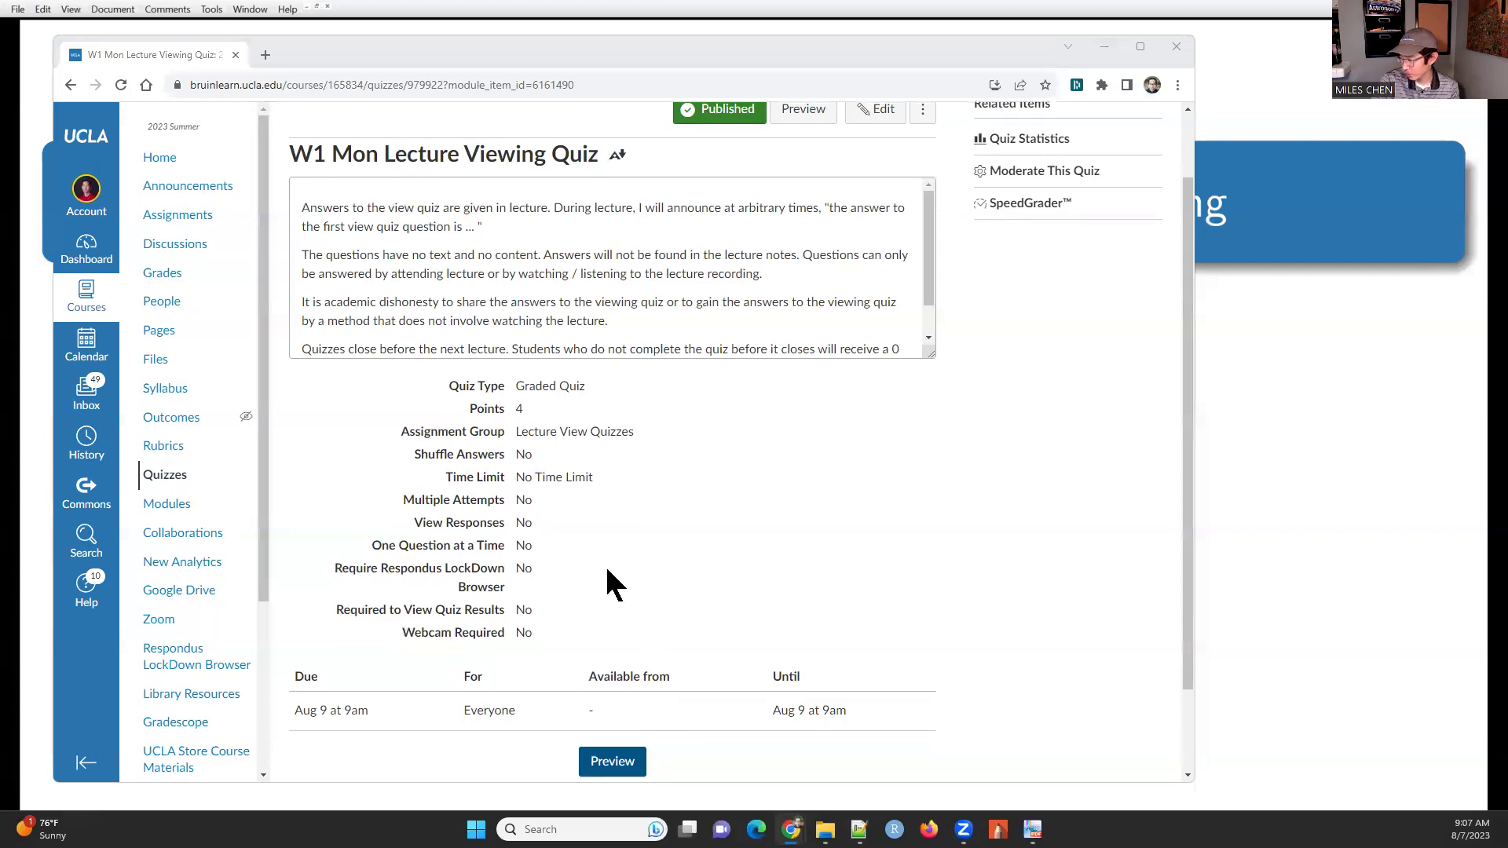
Preview the Monday viewing quiz and choose answer A for Question 1
scroll(609, 585, "down", 1)
left_click(620, 662)
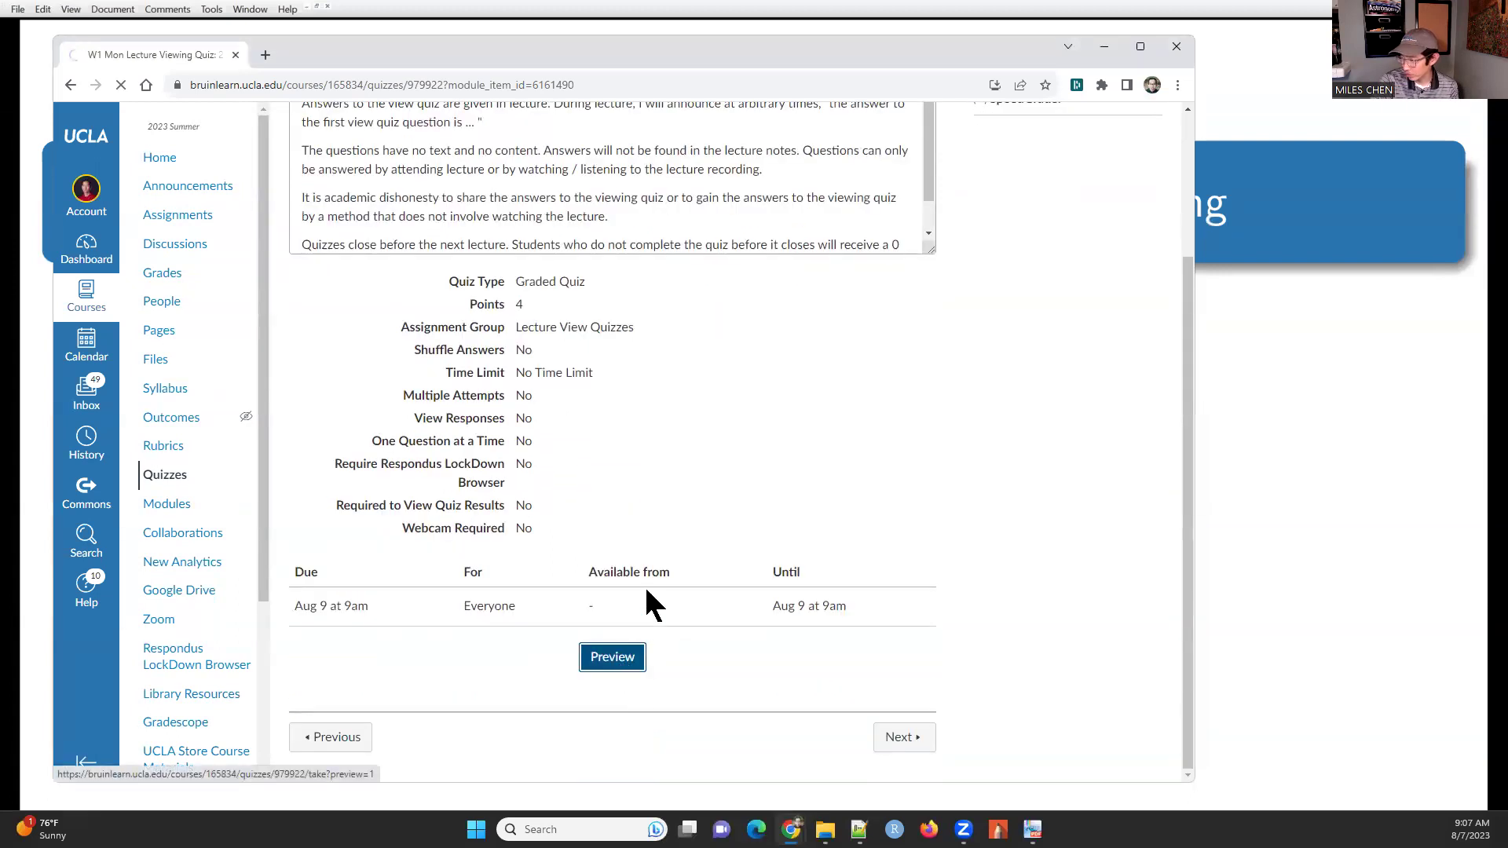
scroll(617, 479, "down", 13)
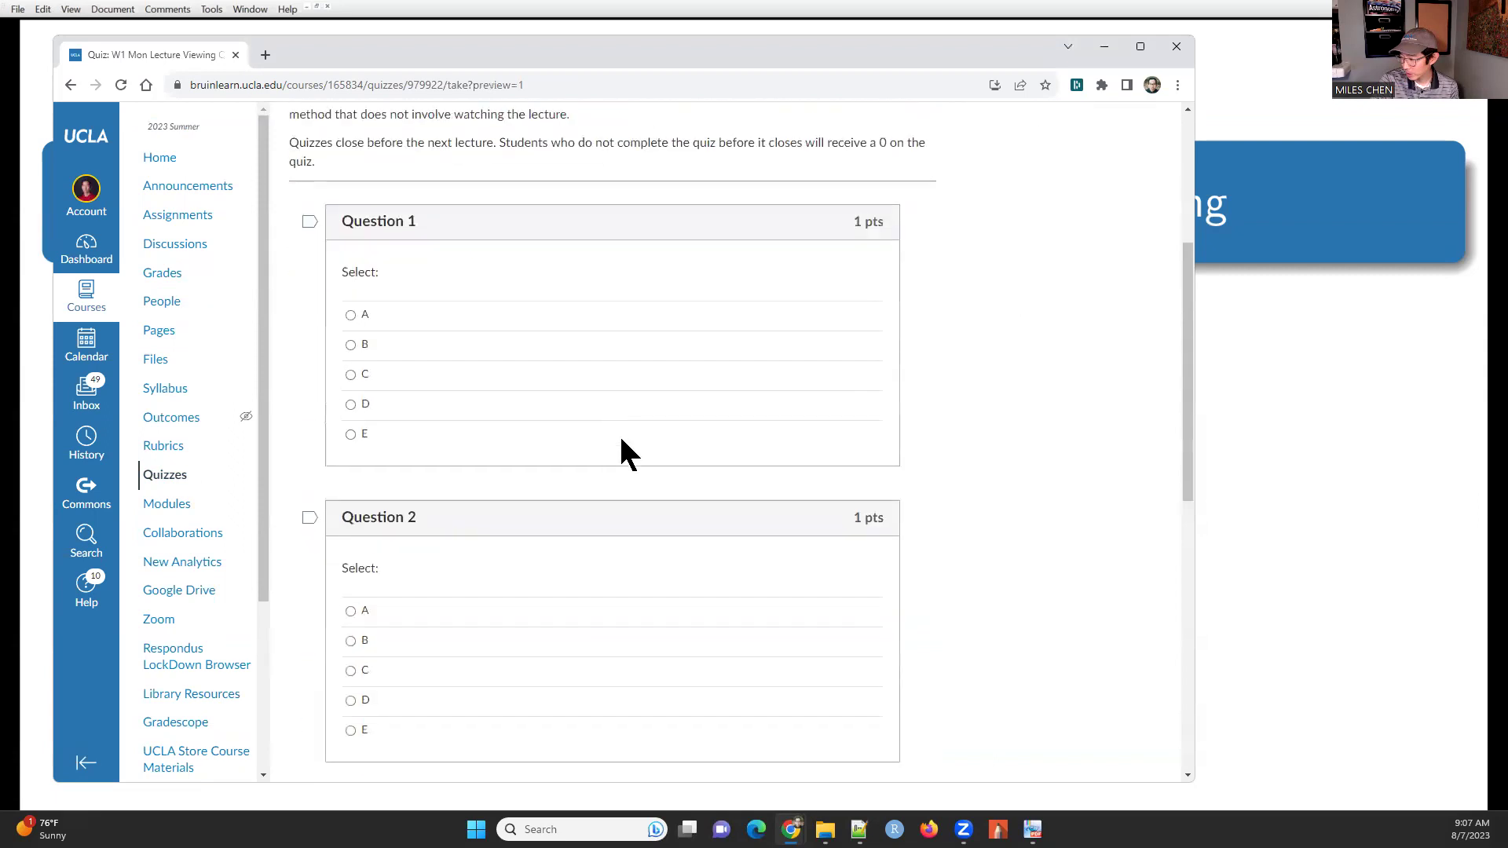
scroll(923, 464, "up", 15)
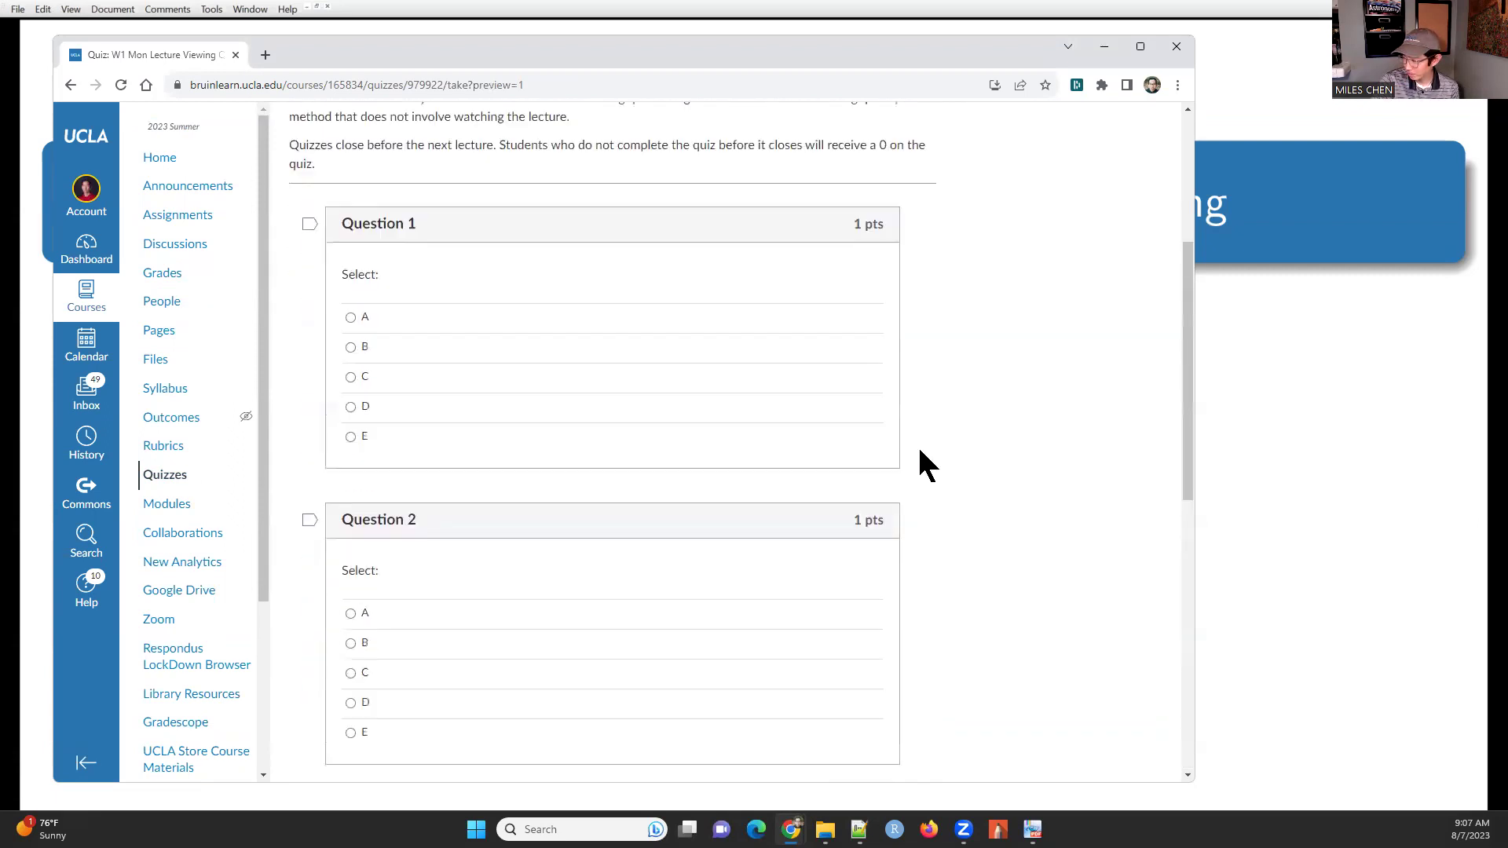
scroll(923, 459, "down", 3)
scroll(926, 459, "down", 1)
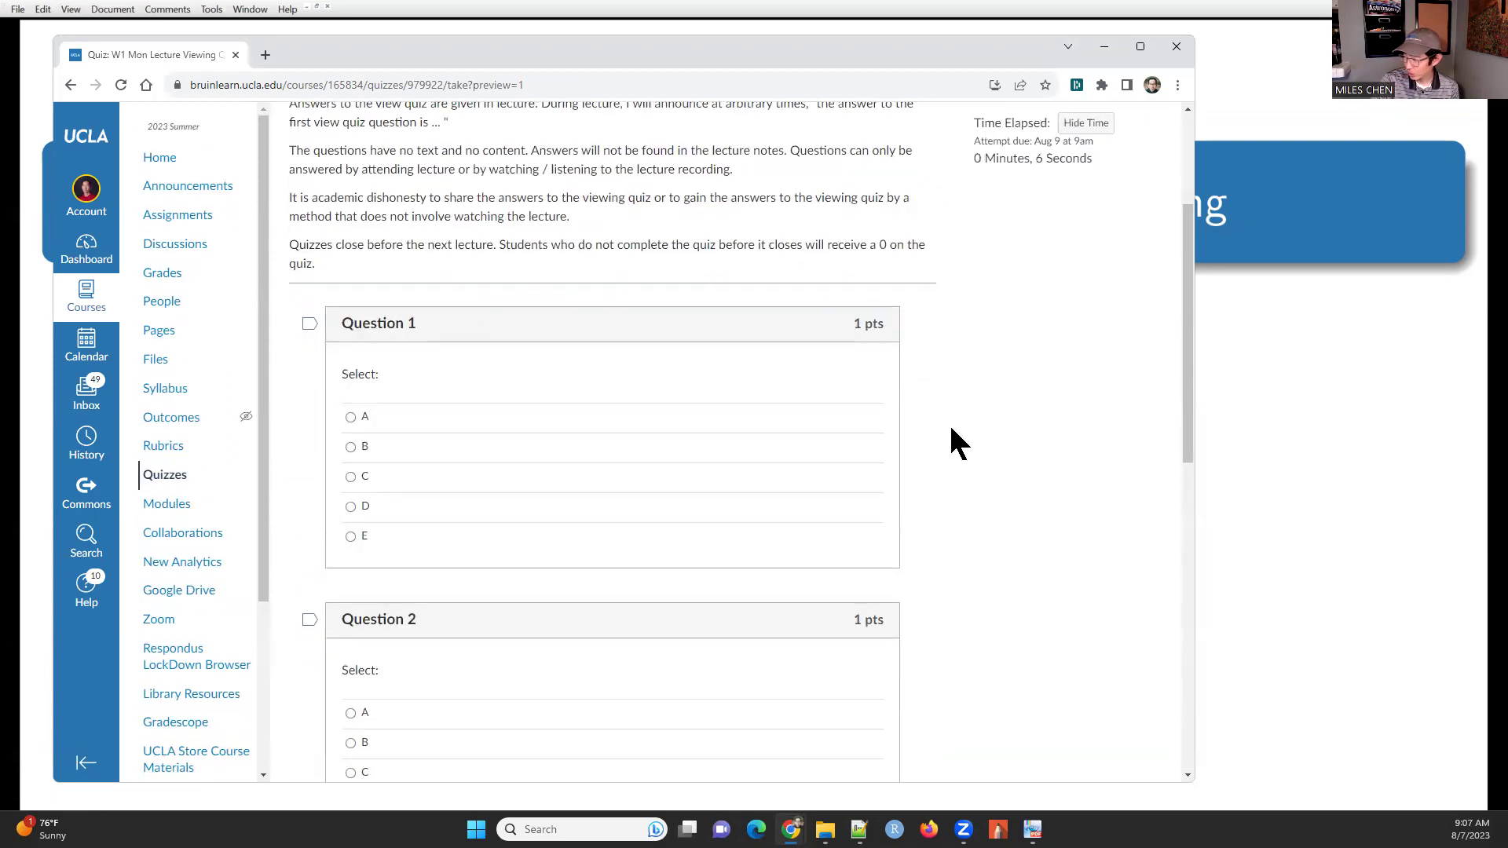
scroll(950, 428, "up", 1)
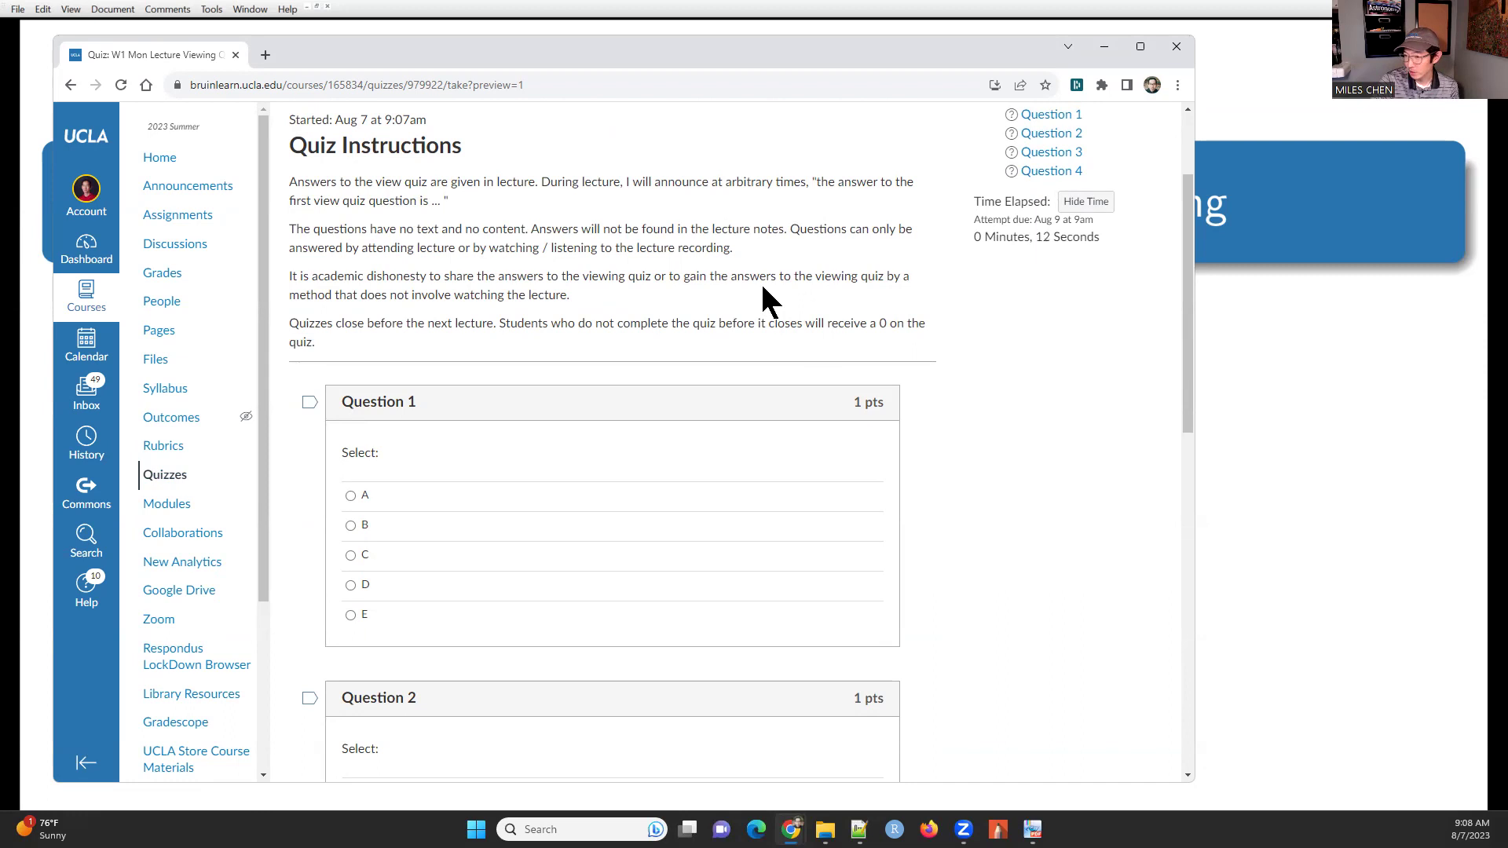
left_click(351, 496)
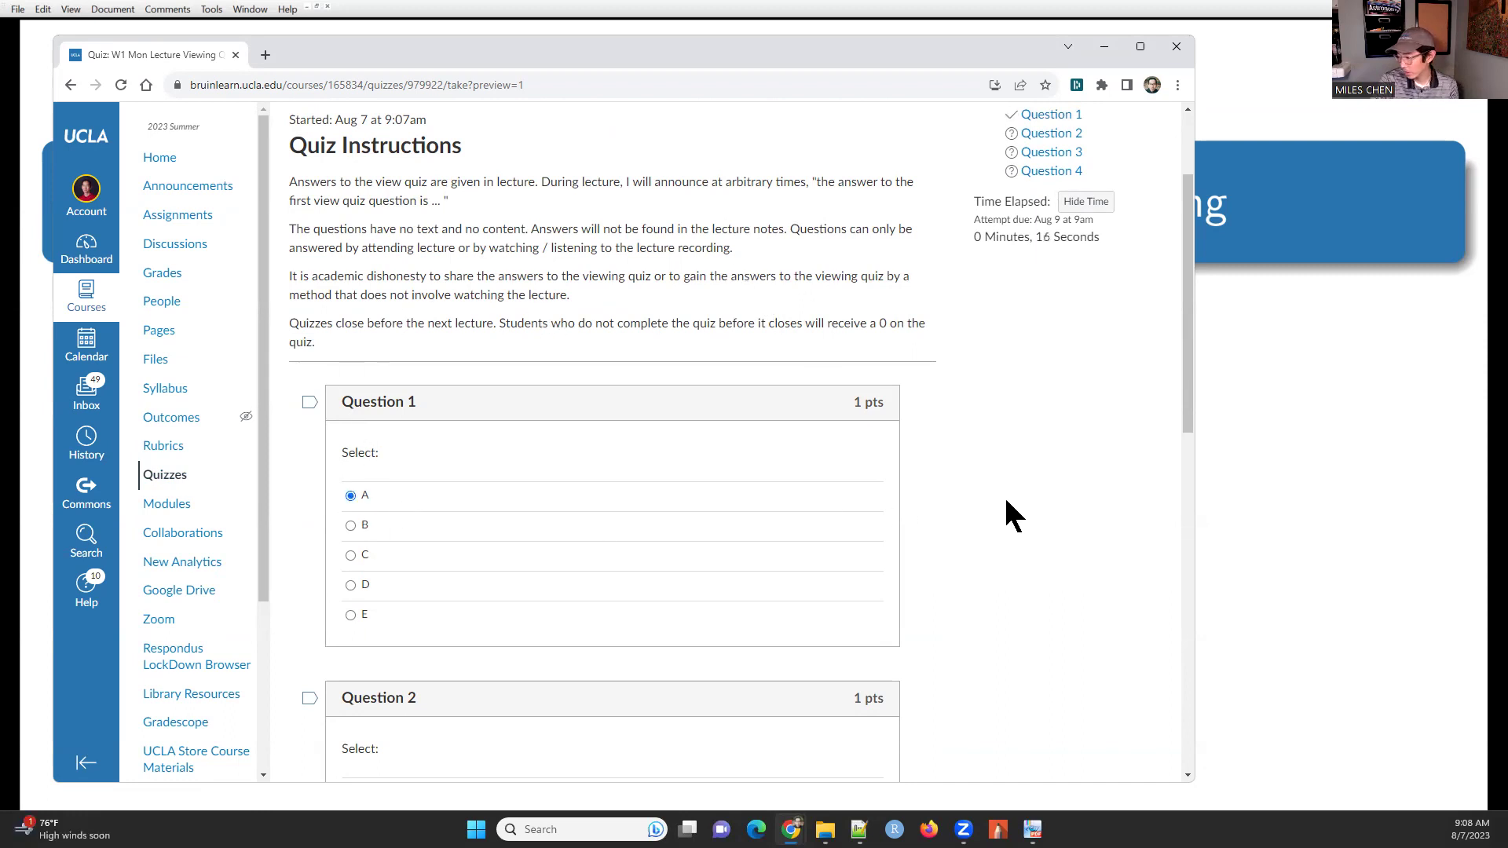
Examine the previewed quiz's instructions and the answer choices for Questions 1 to 4
scroll(1021, 489, "down", 2)
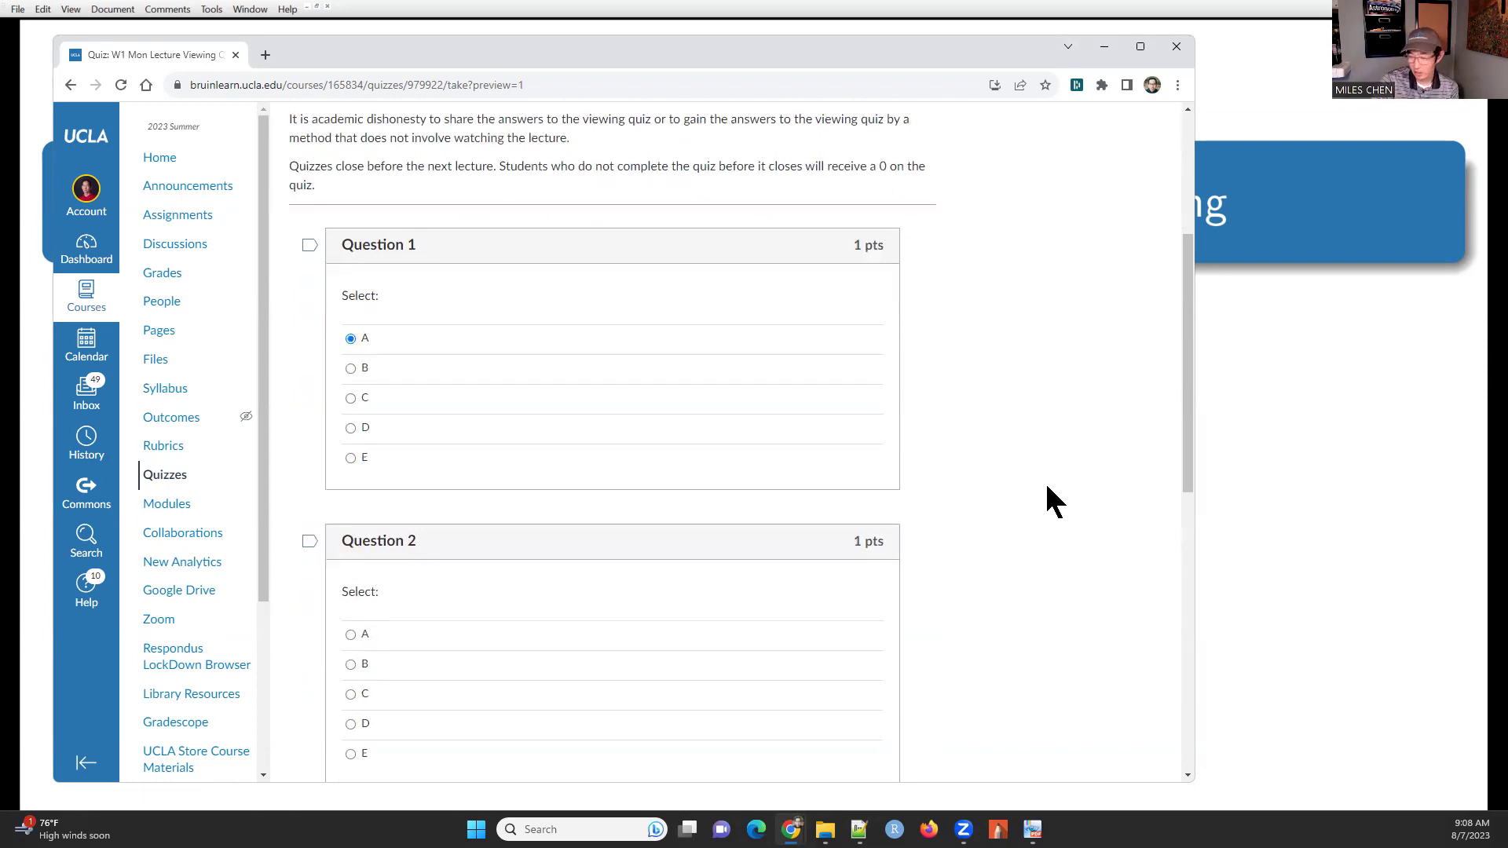
scroll(1046, 486, "up", 4)
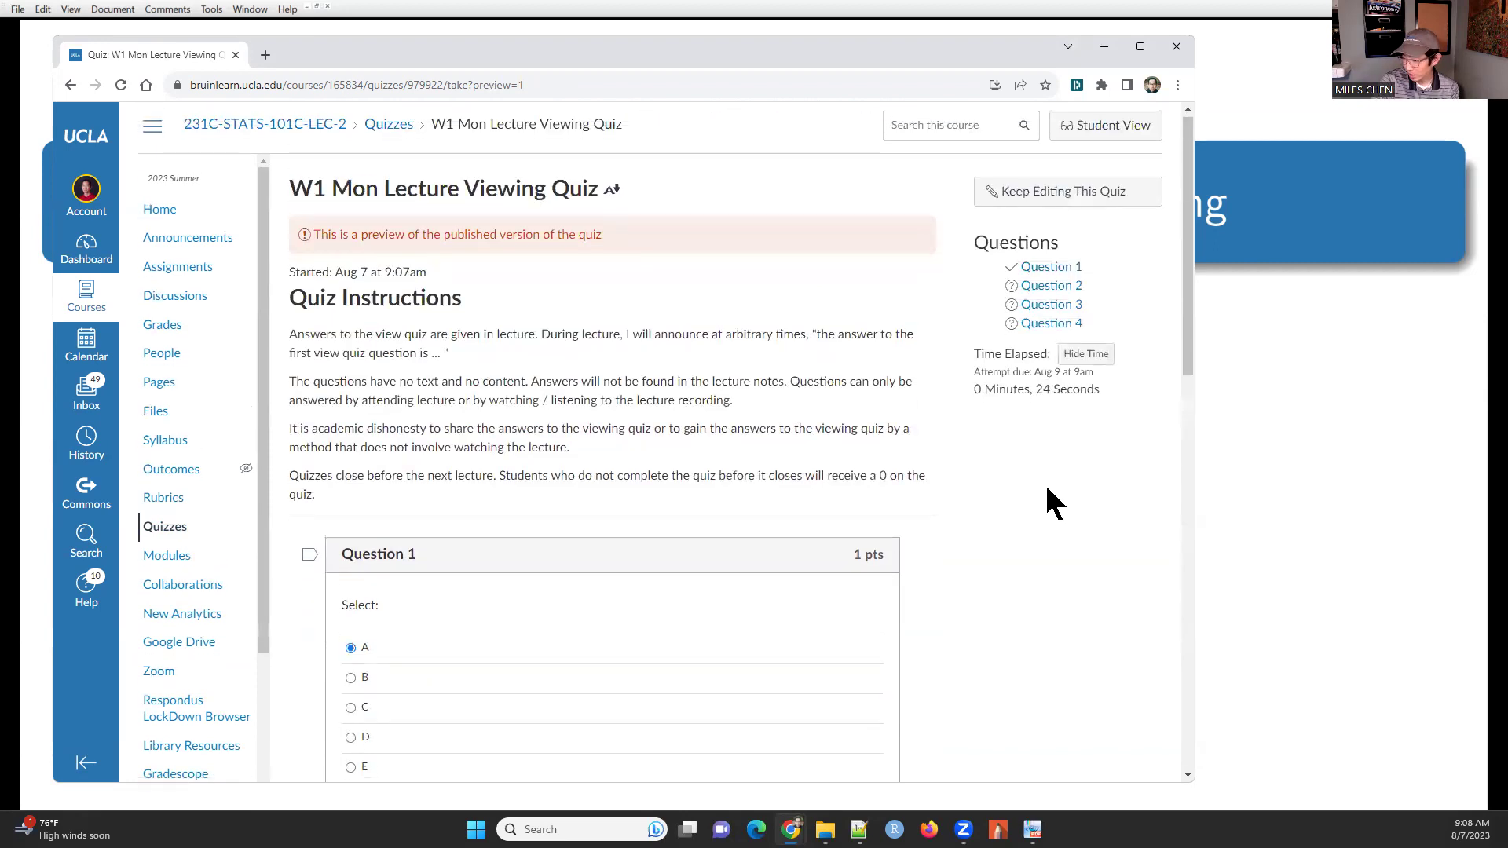
scroll(1047, 489, "down", 3)
scroll(1047, 491, "down", 5)
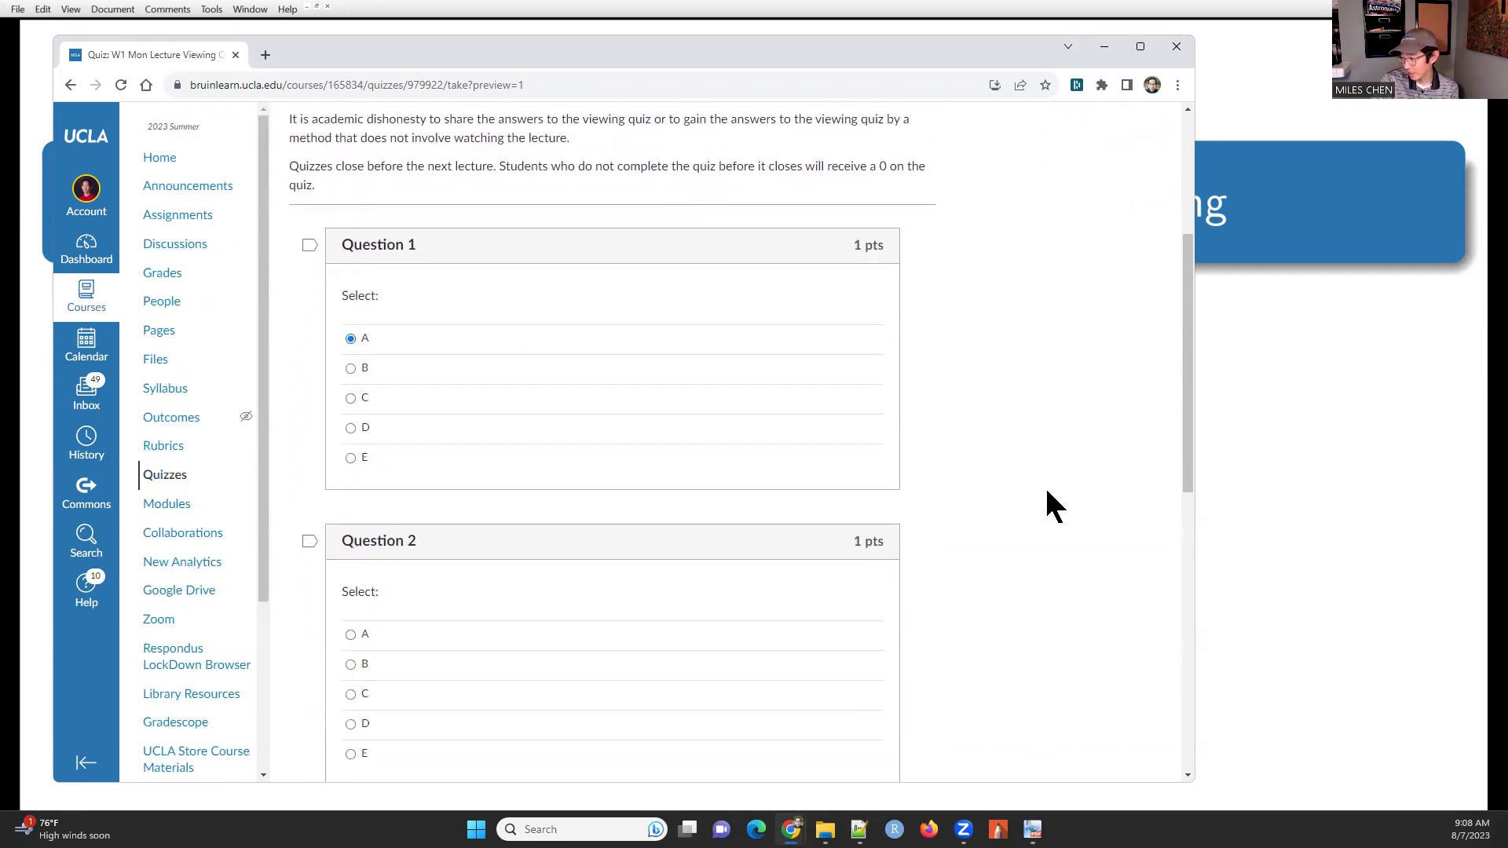
scroll(613, 361, "down", 4)
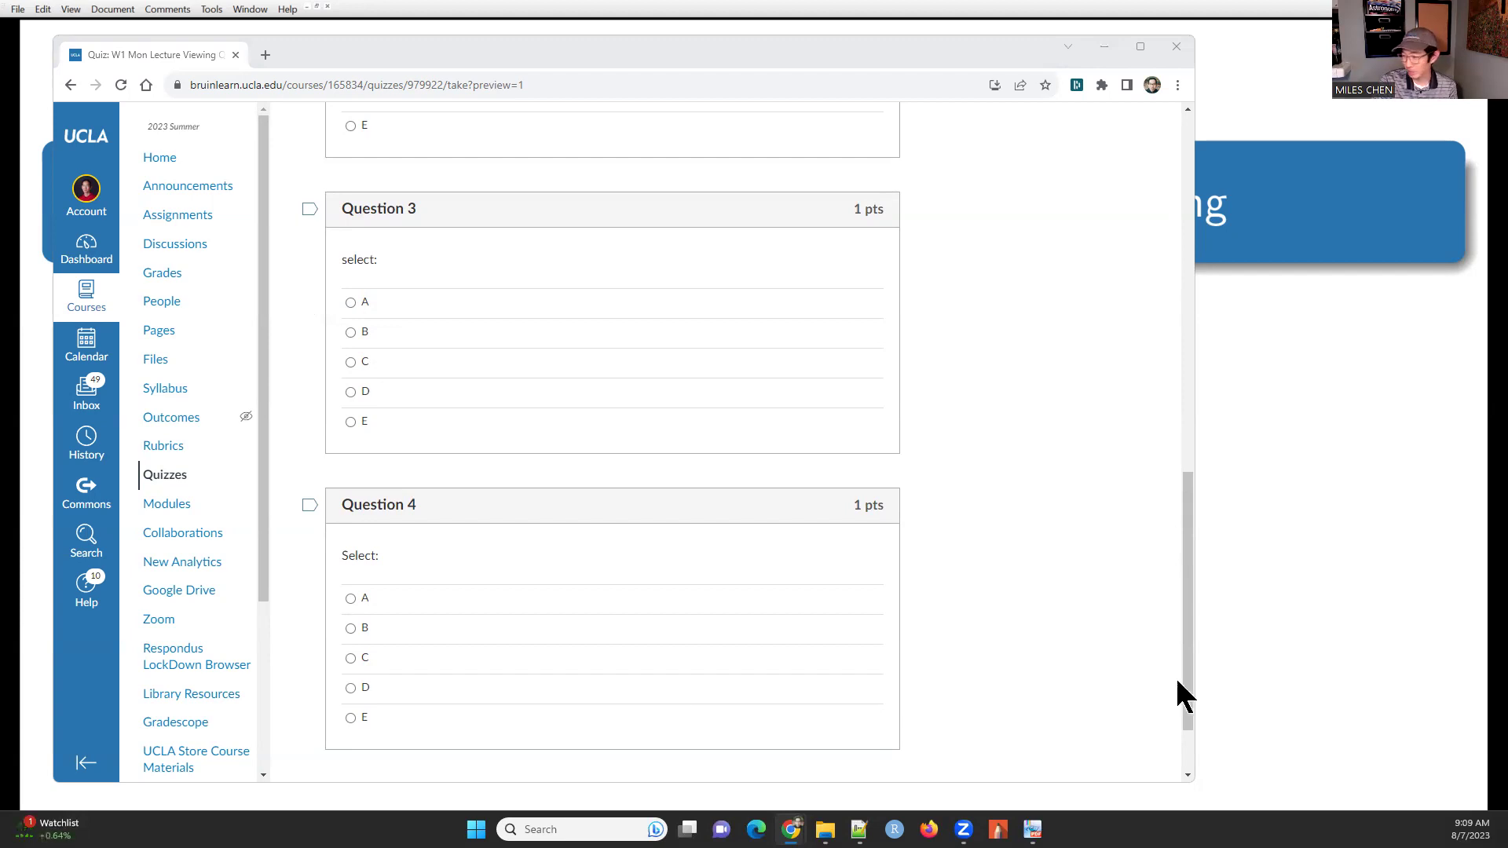
scroll(1040, 648, "up", 12)
scroll(1036, 638, "down", 6)
scroll(1037, 638, "up", 2)
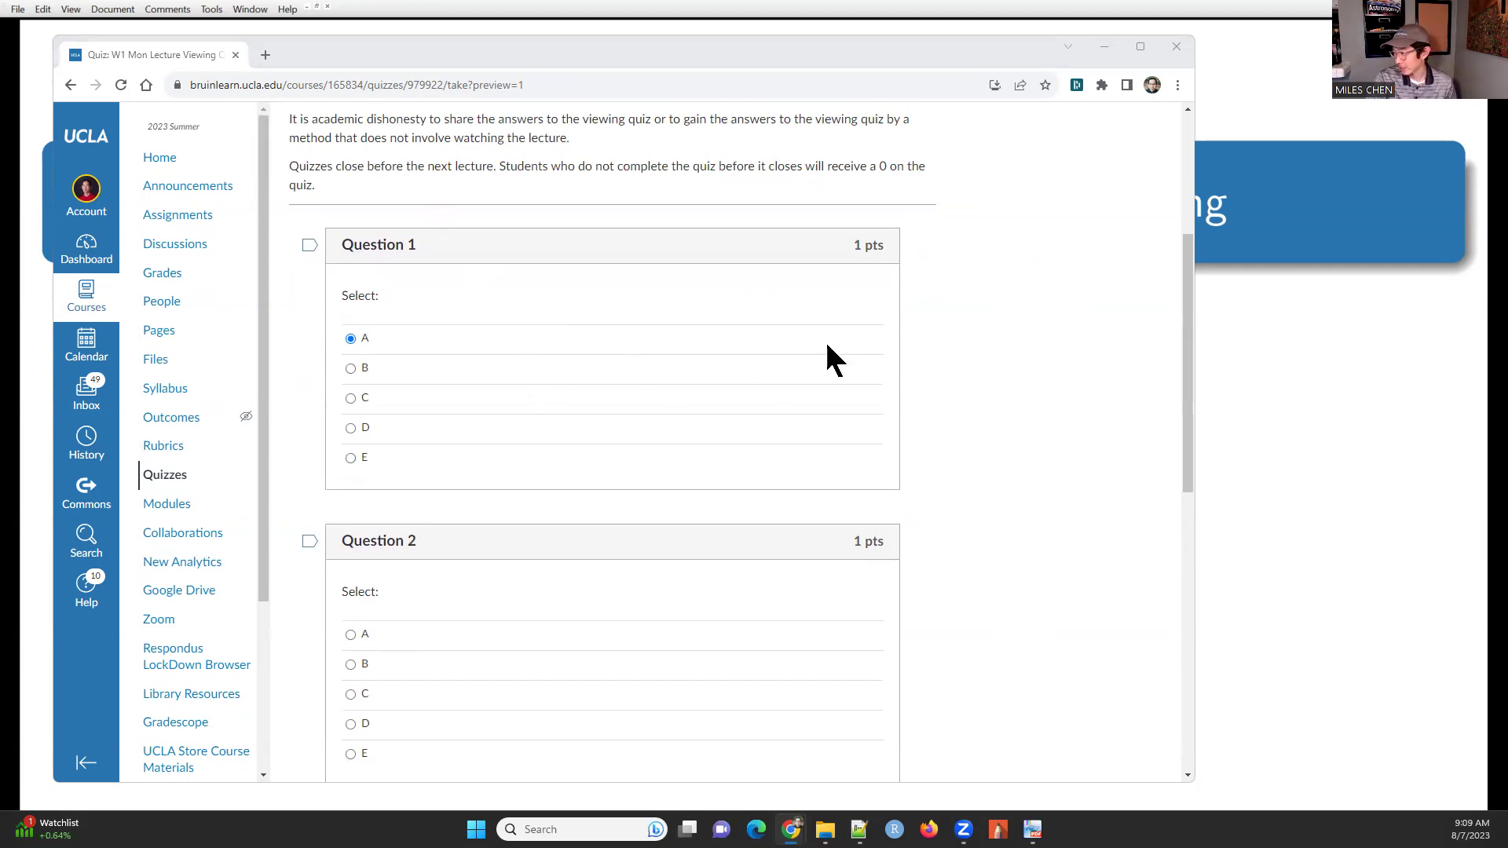
scroll(964, 504, "up", 4)
scroll(963, 490, "down", 1)
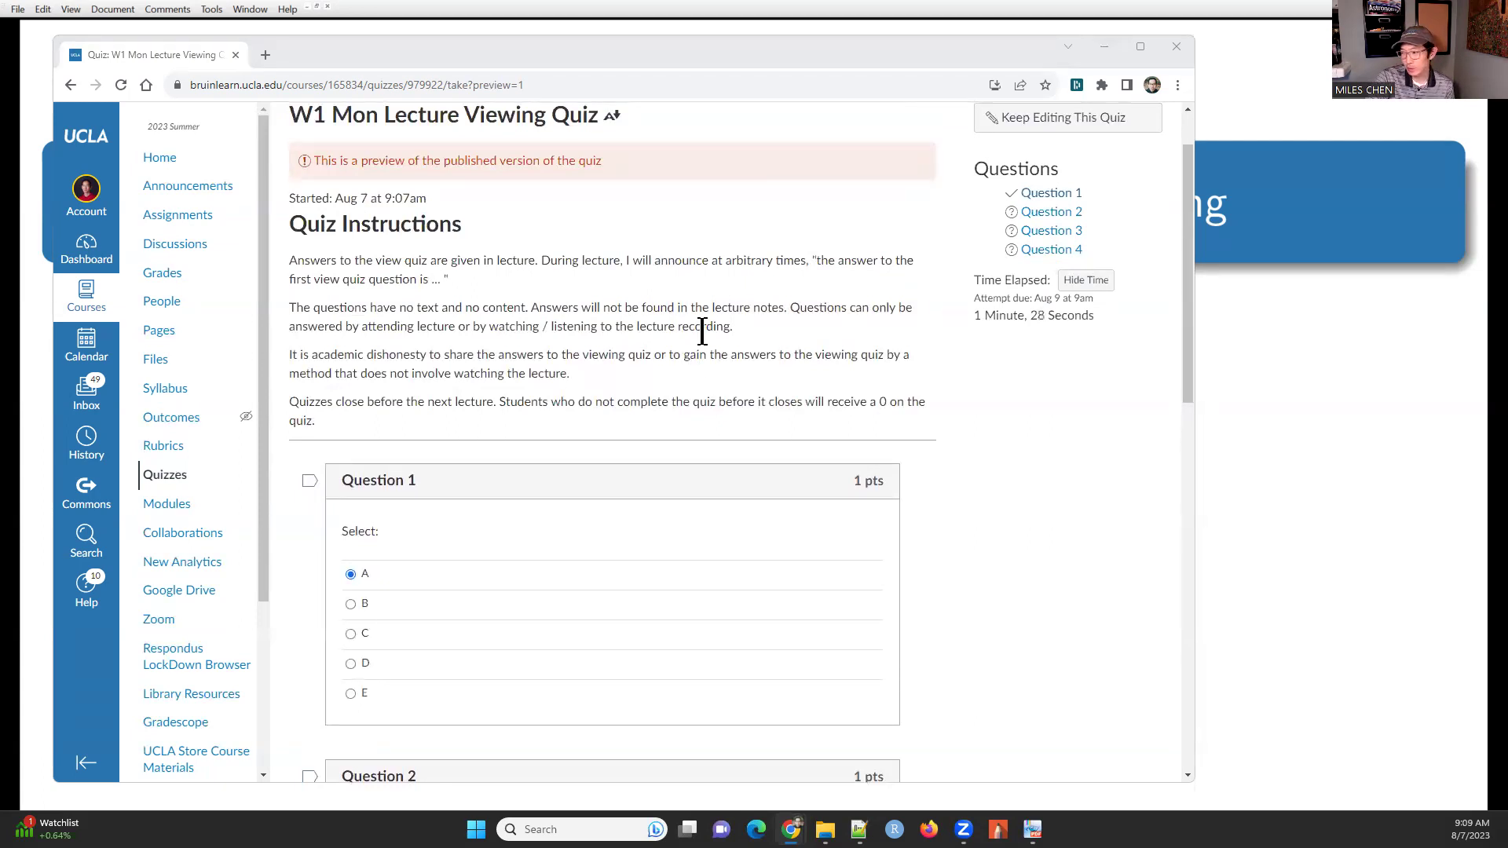
Return from the preview to the quiz details page and check the Until date and the instructions
left_click(71, 87)
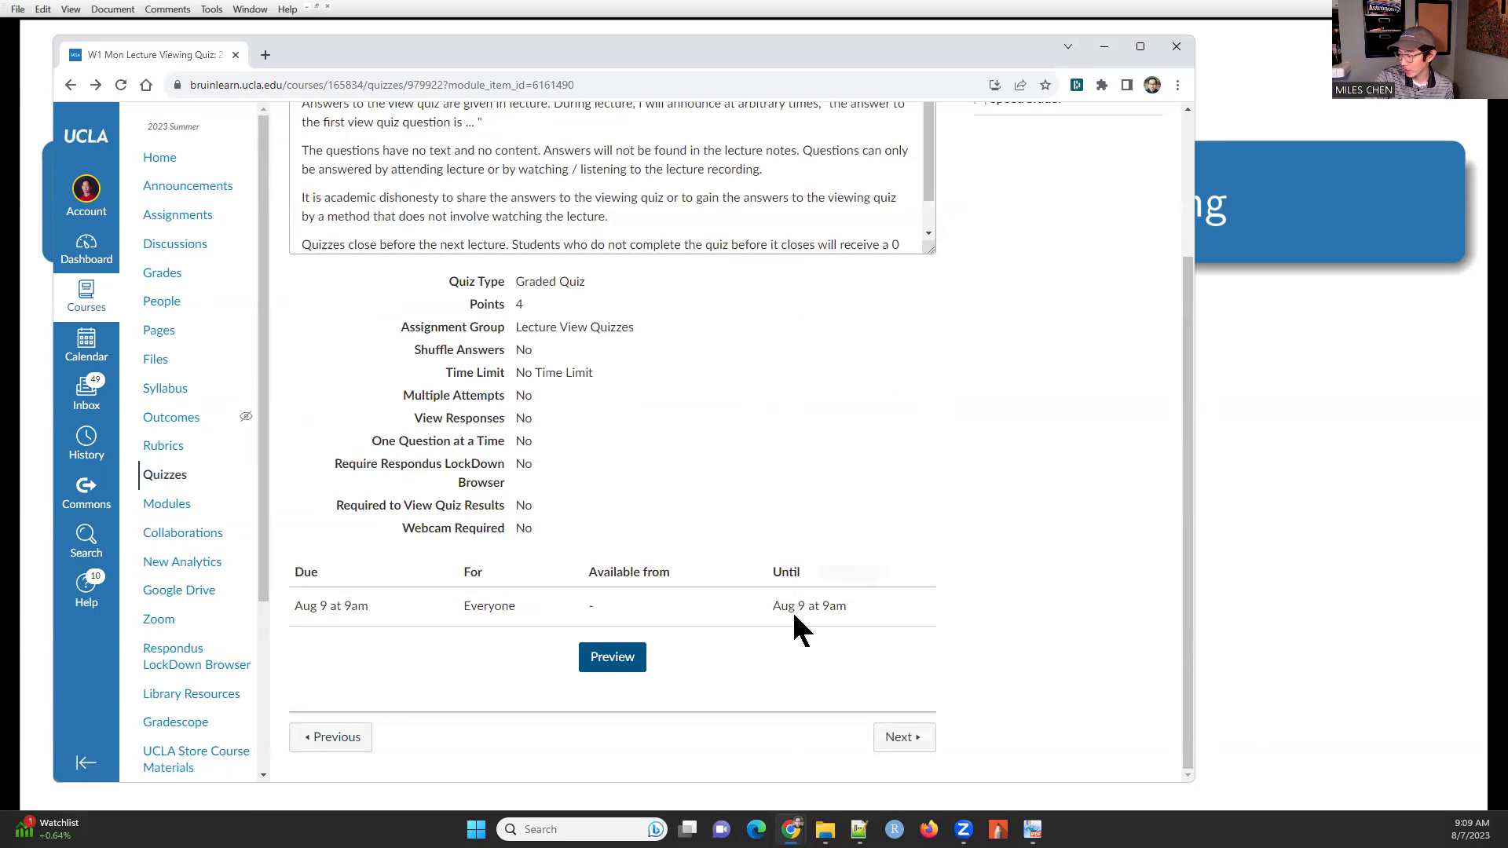
left_click_drag(773, 606, 834, 605)
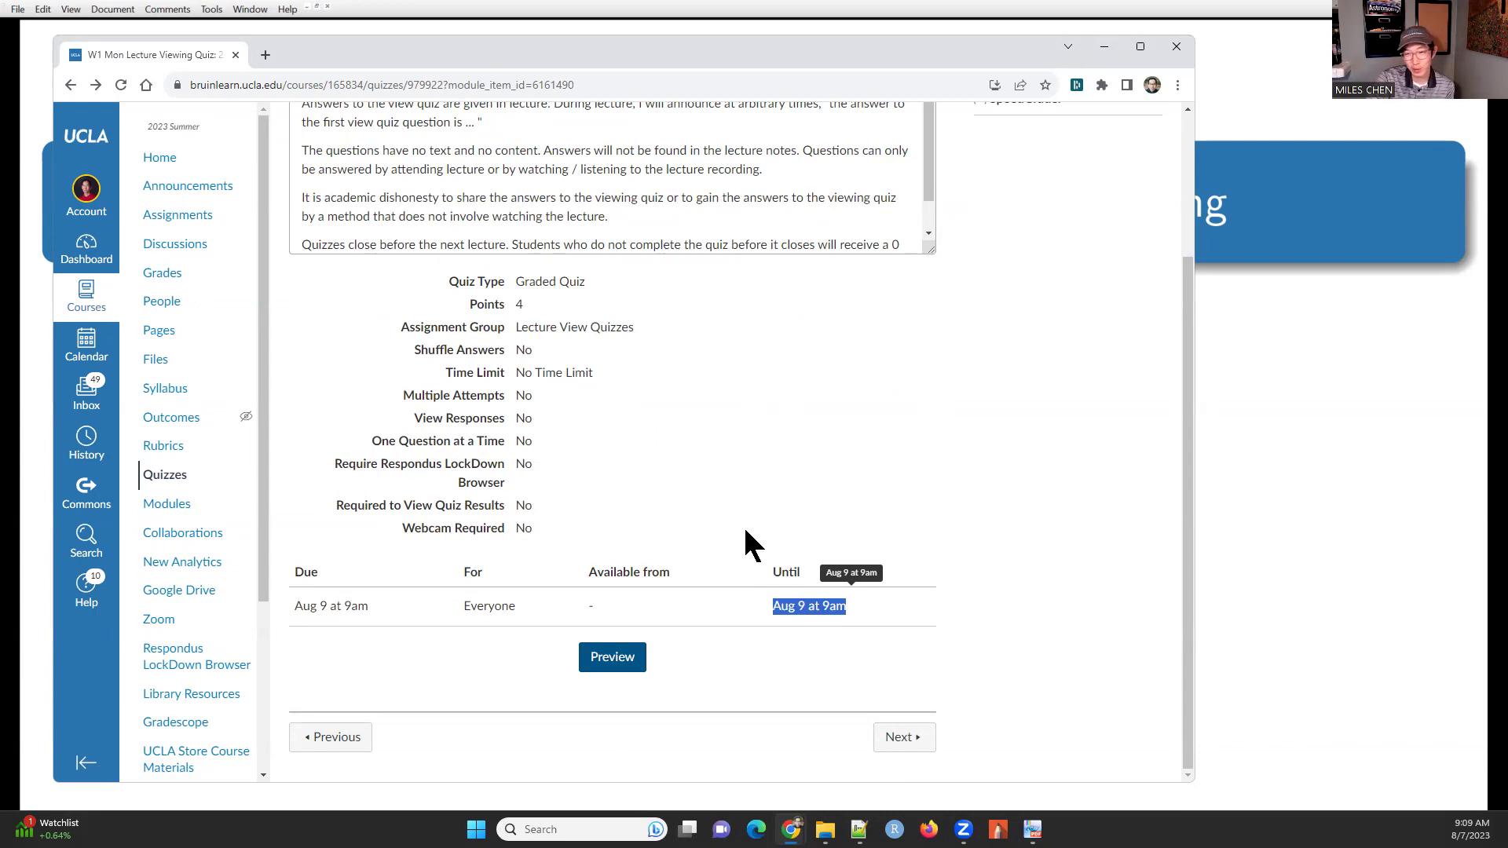
left_click(977, 542)
scroll(978, 542, "up", 3)
scroll(969, 572, "down", 3)
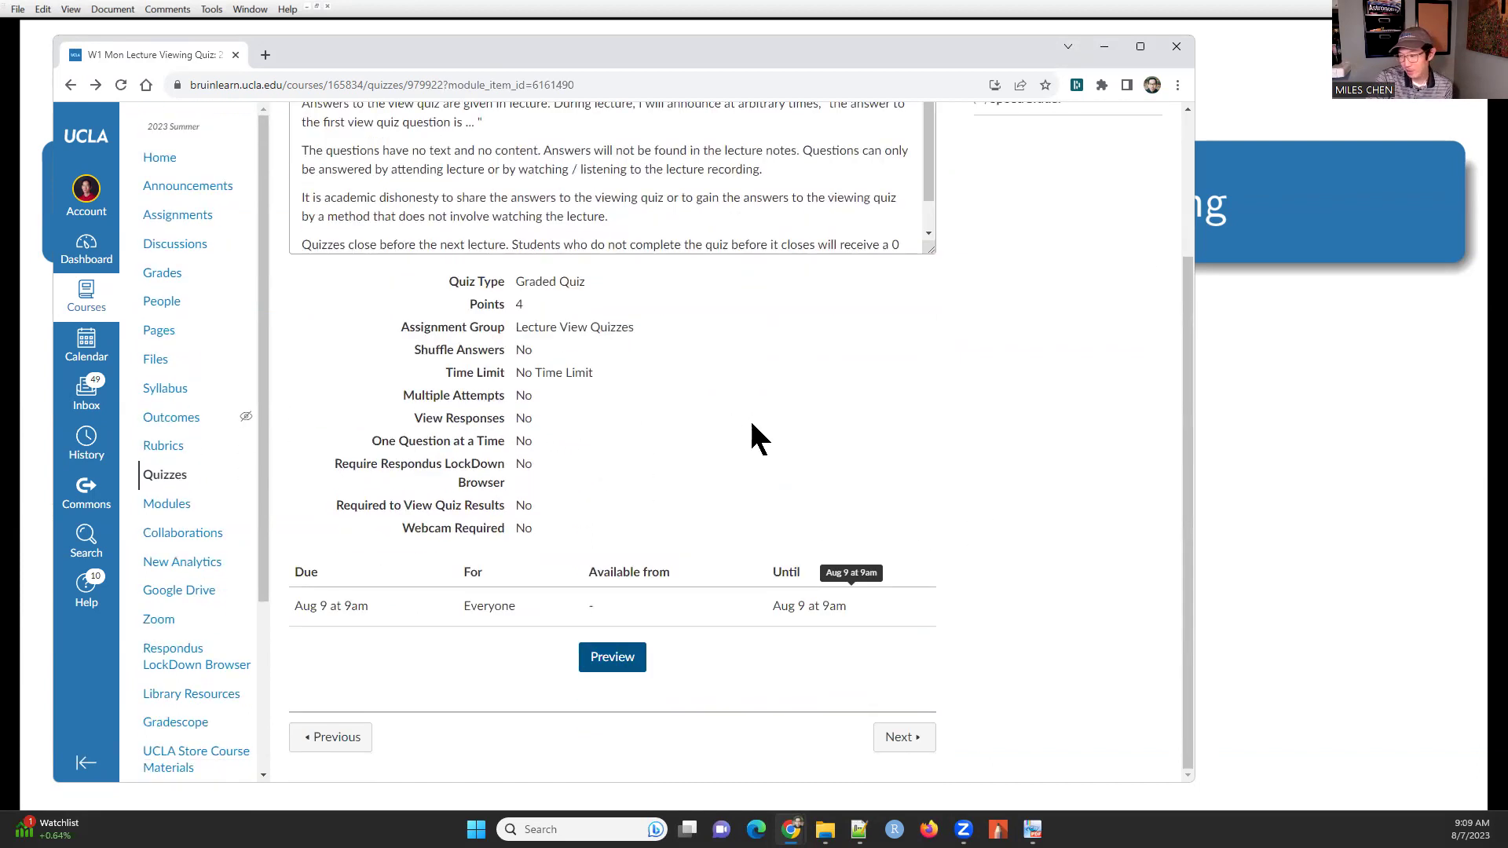
scroll(806, 436, "up", 3)
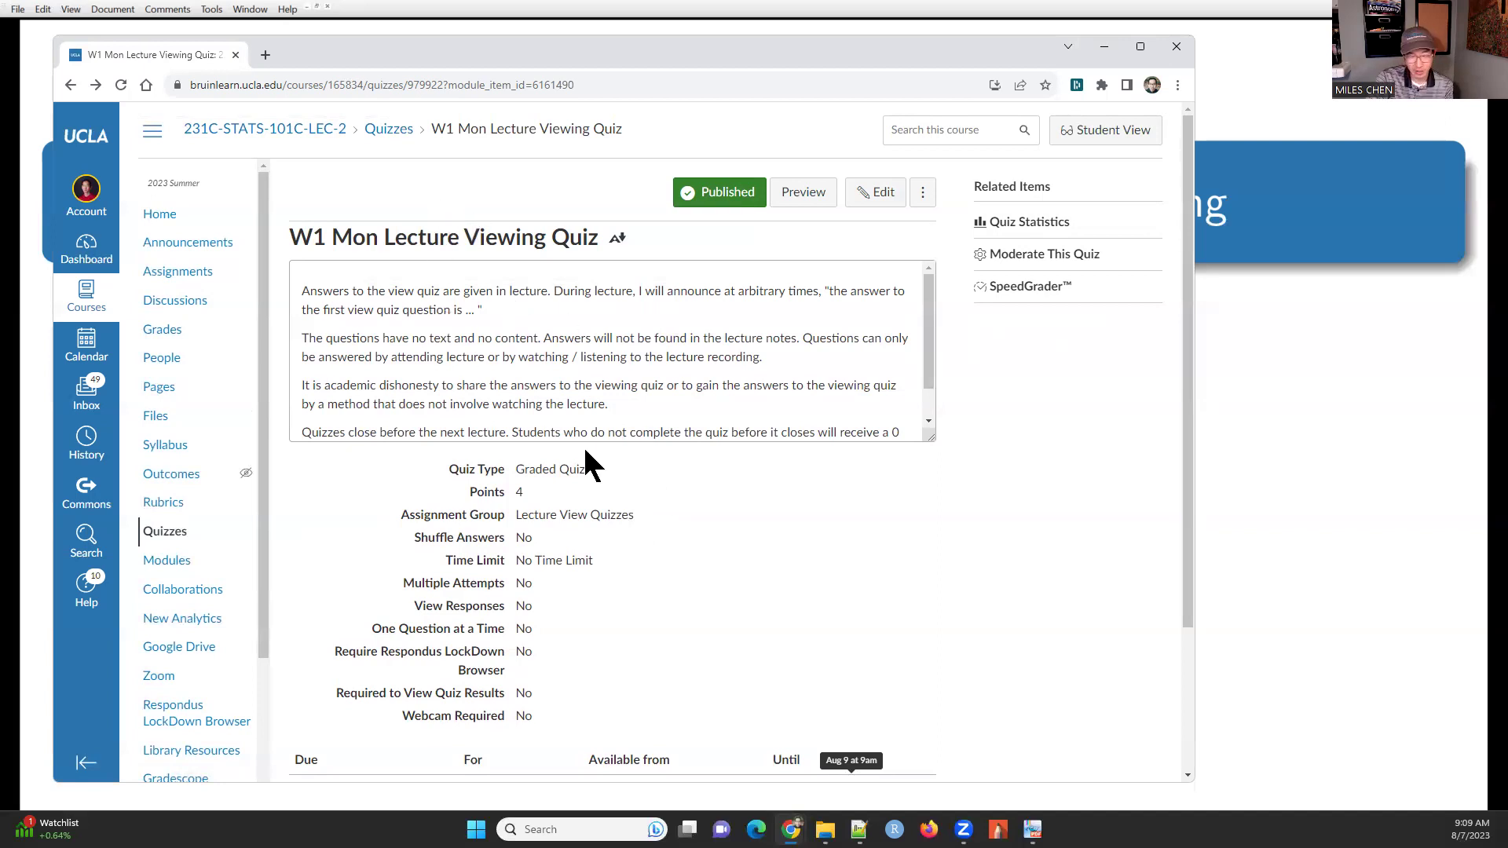
scroll(639, 520, "down", 3)
scroll(642, 518, "up", 3)
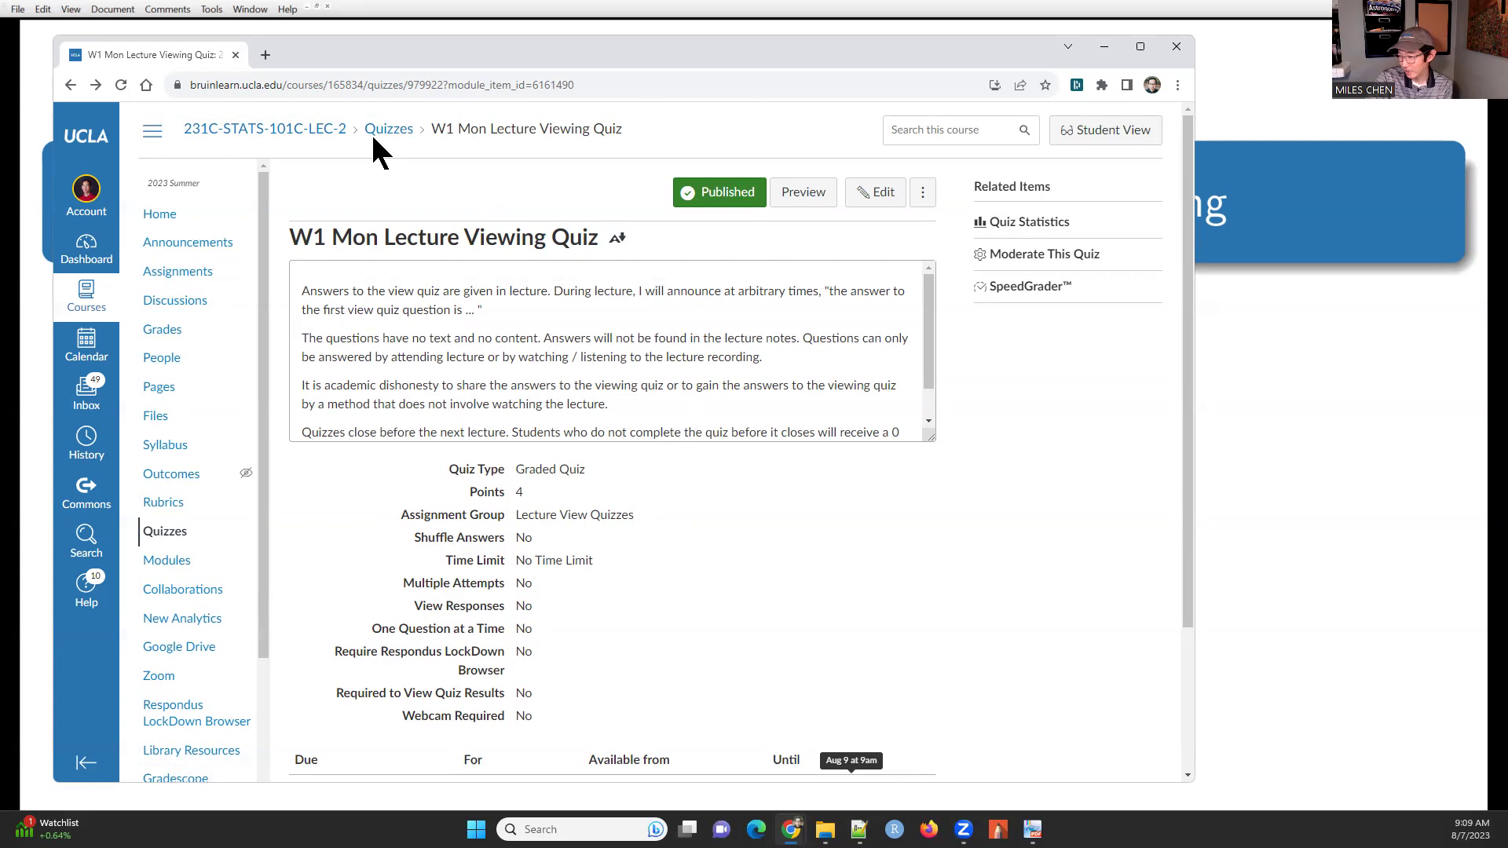
Minimize the browser to reveal the lecture slides and advance to the "Welcome!" slide
left_click(1104, 48)
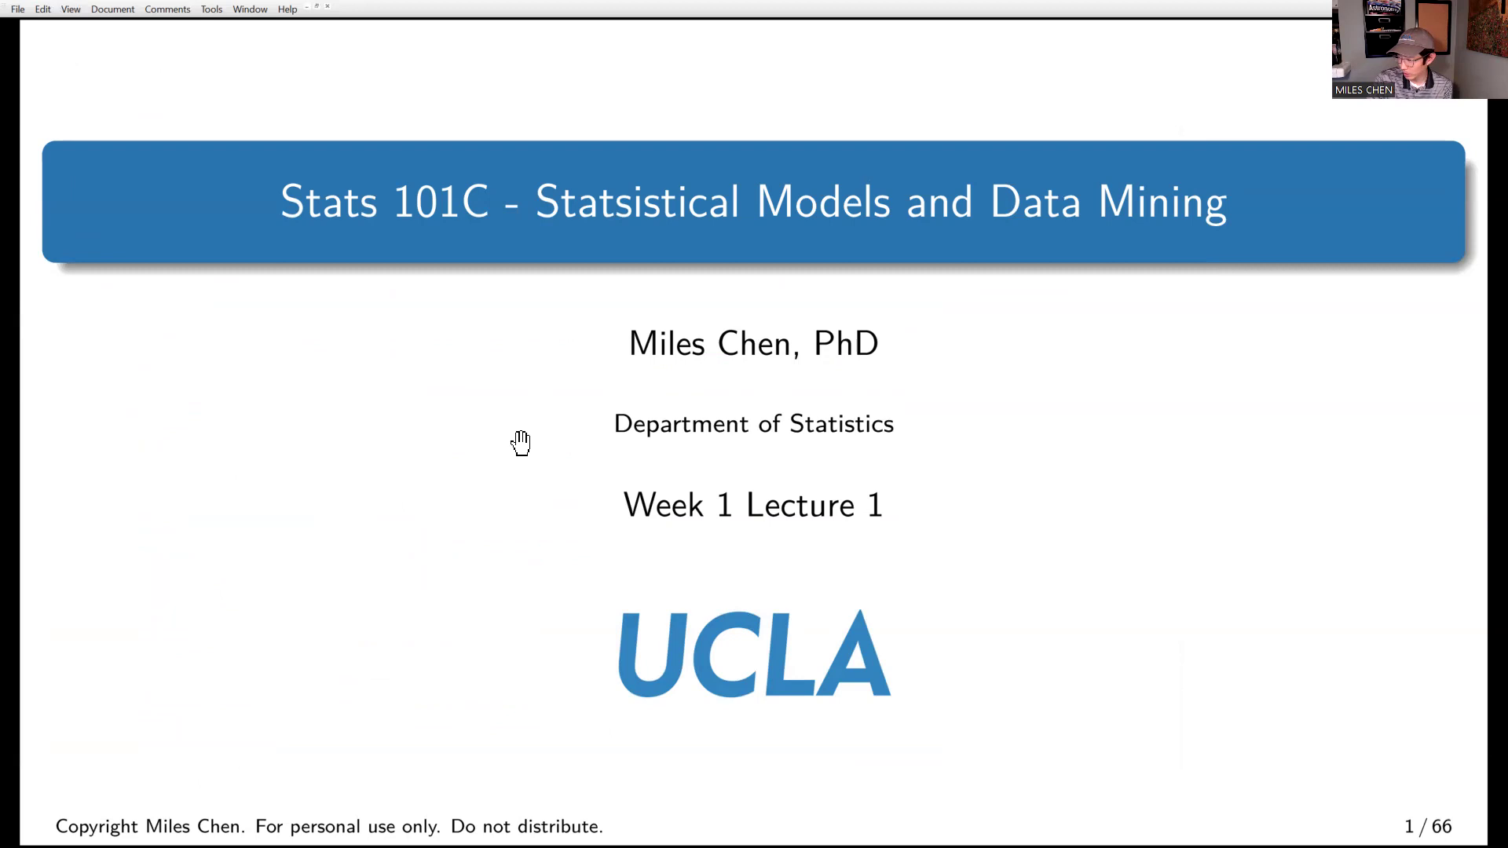
key("Right")
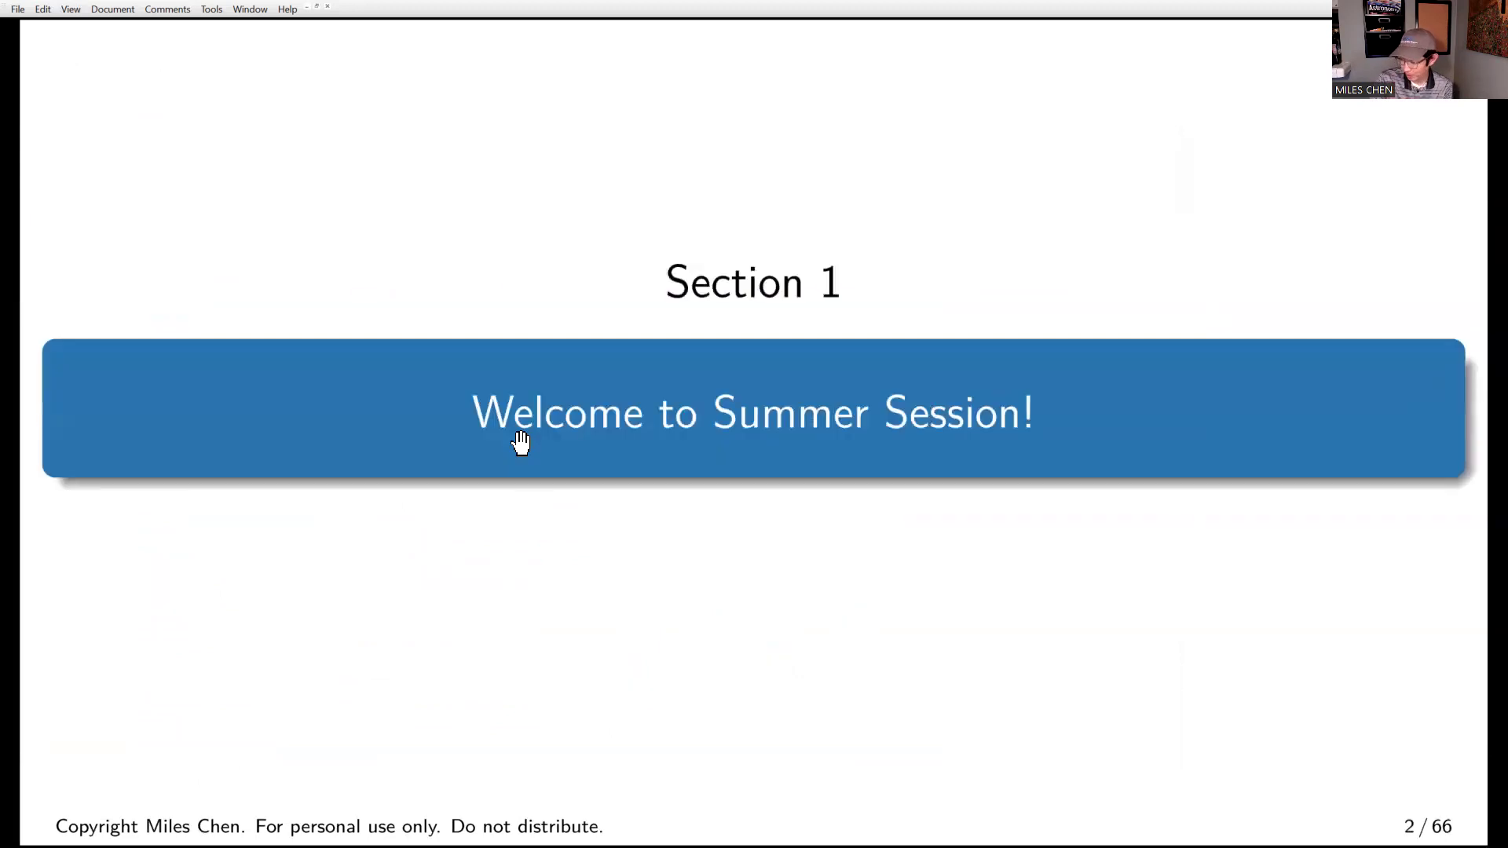
key("Right")
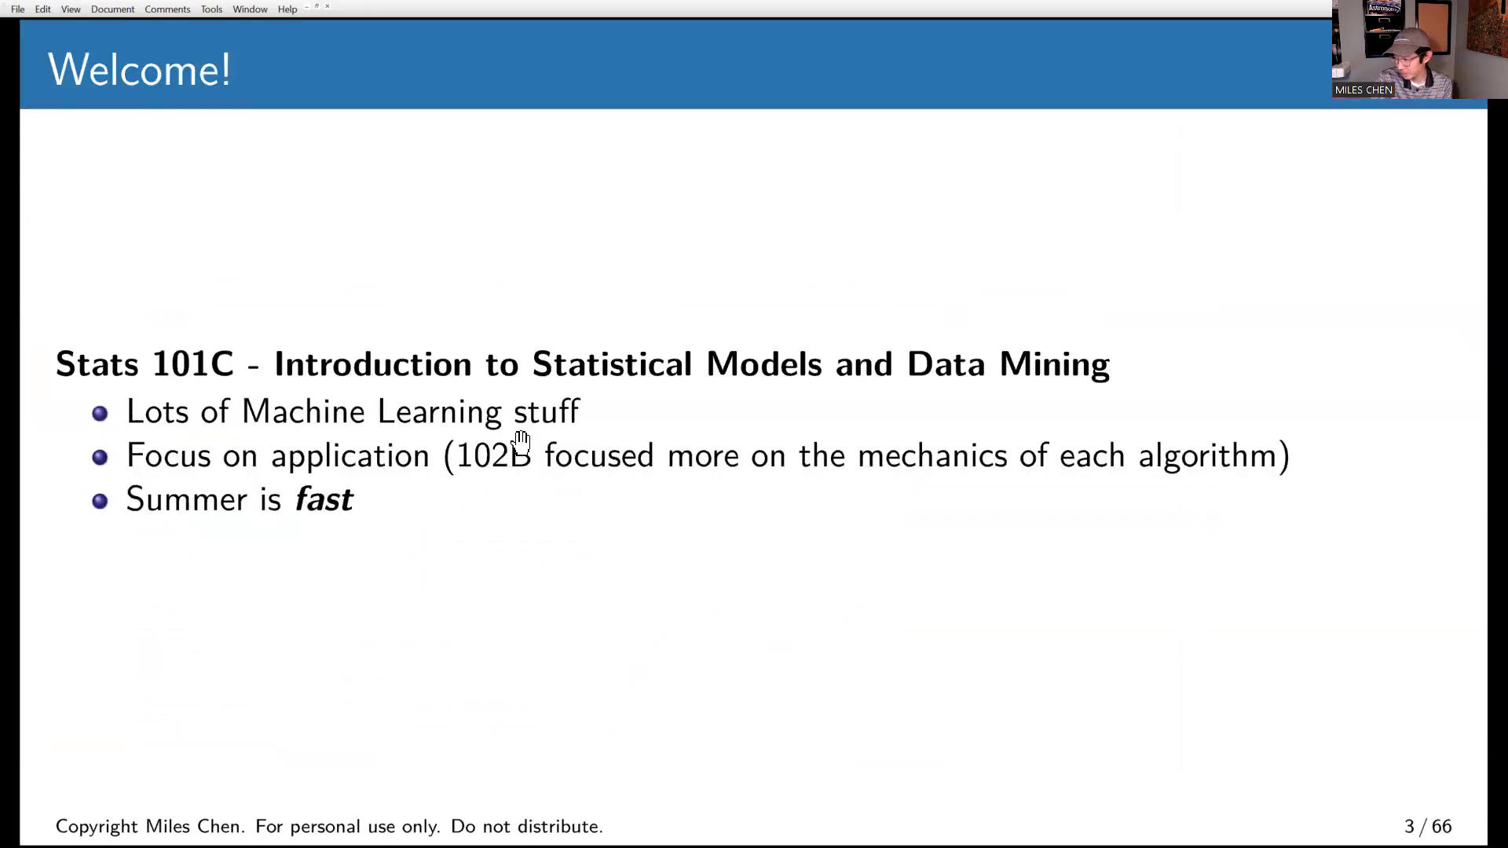